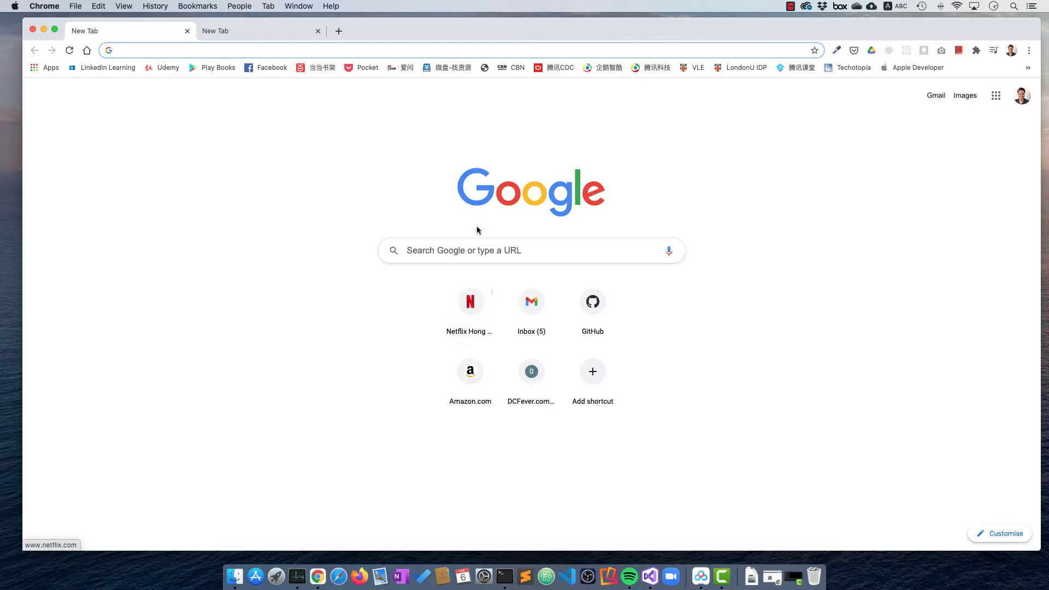
# Search Google for 'google cloud console' and open the Google Cloud Console result.
pyautogui.click(451, 243)
pyautogui.write('google clou')
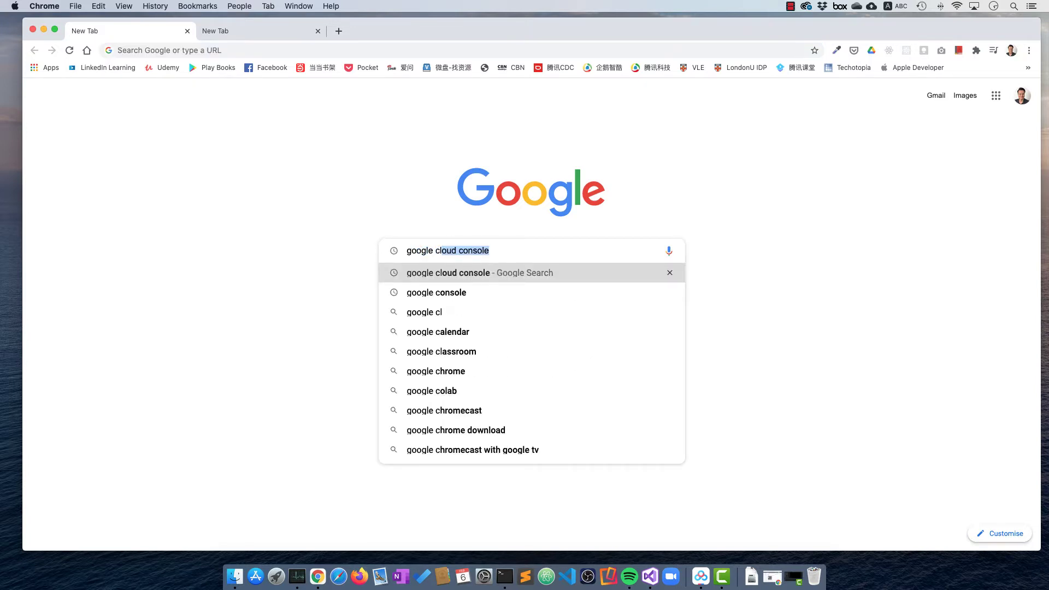
pyautogui.write('d cons')
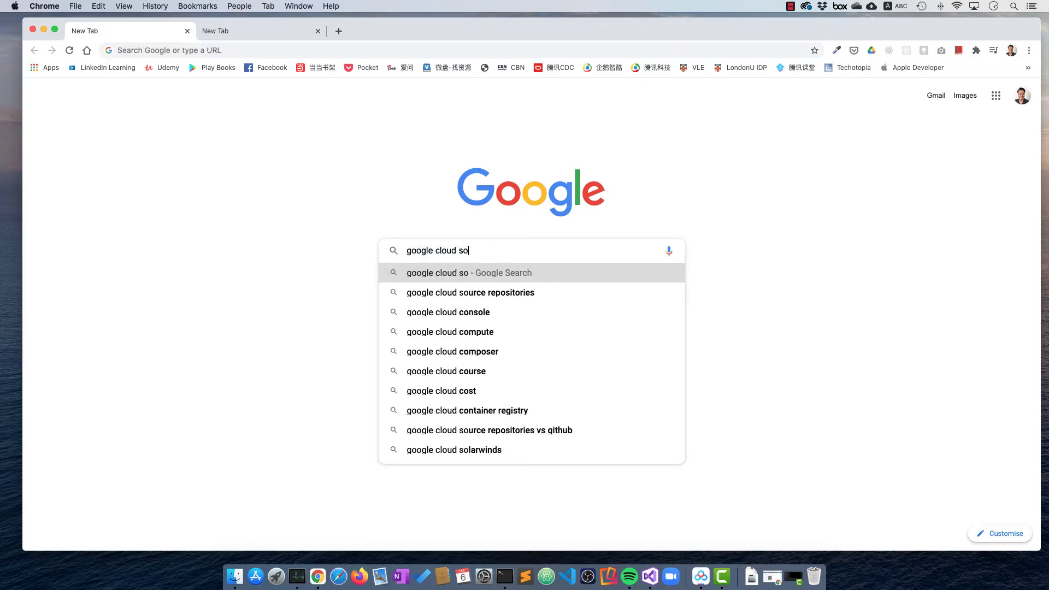
pyautogui.write('ole')
pyautogui.press('Return')
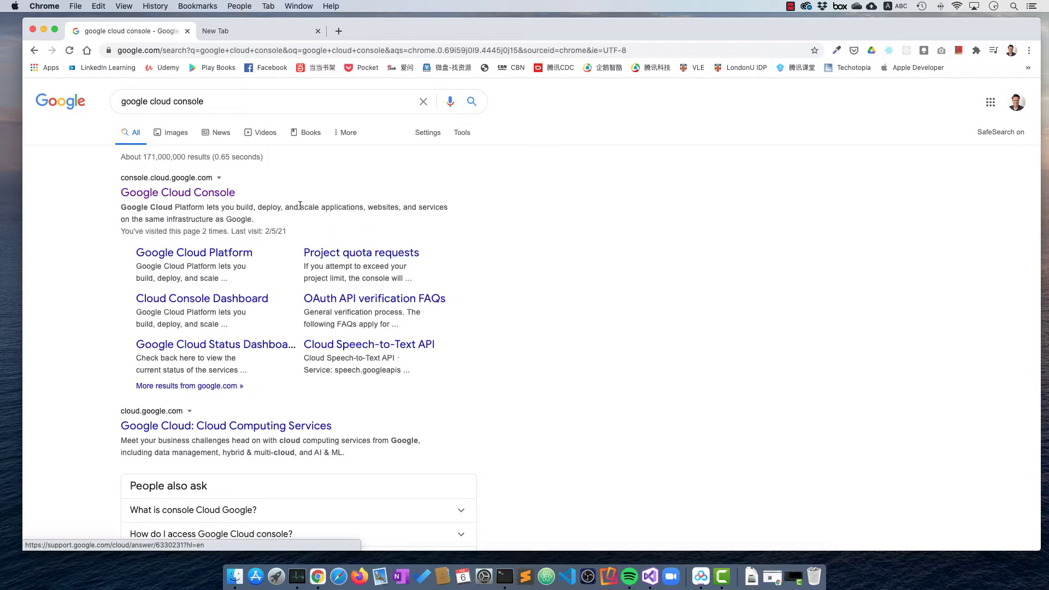
pyautogui.click(213, 198)
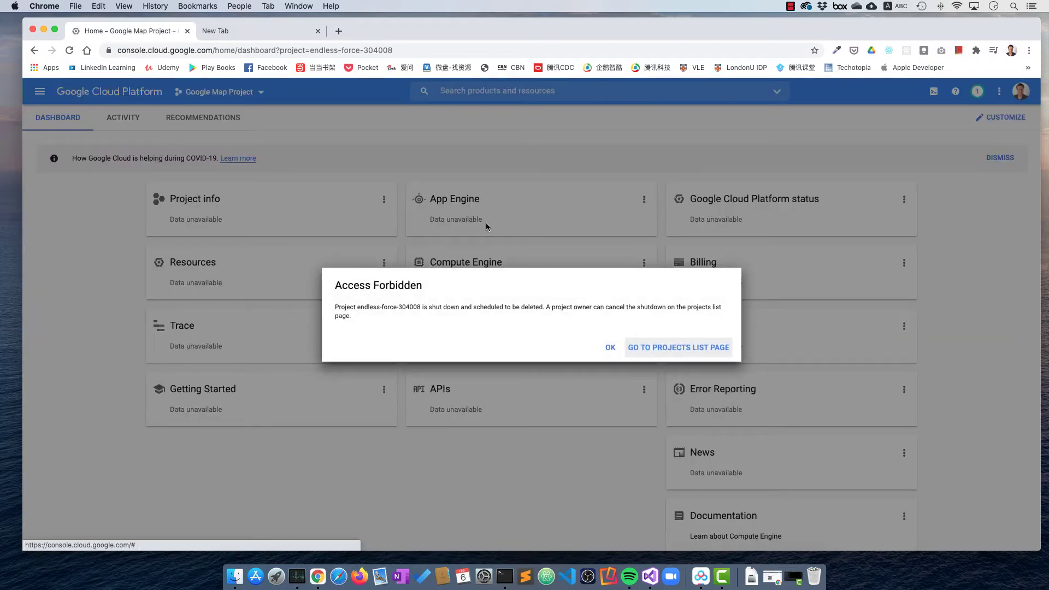
# Dismiss the Access Forbidden warning and go to Billing from the navigation menu.
pyautogui.click(615, 355)
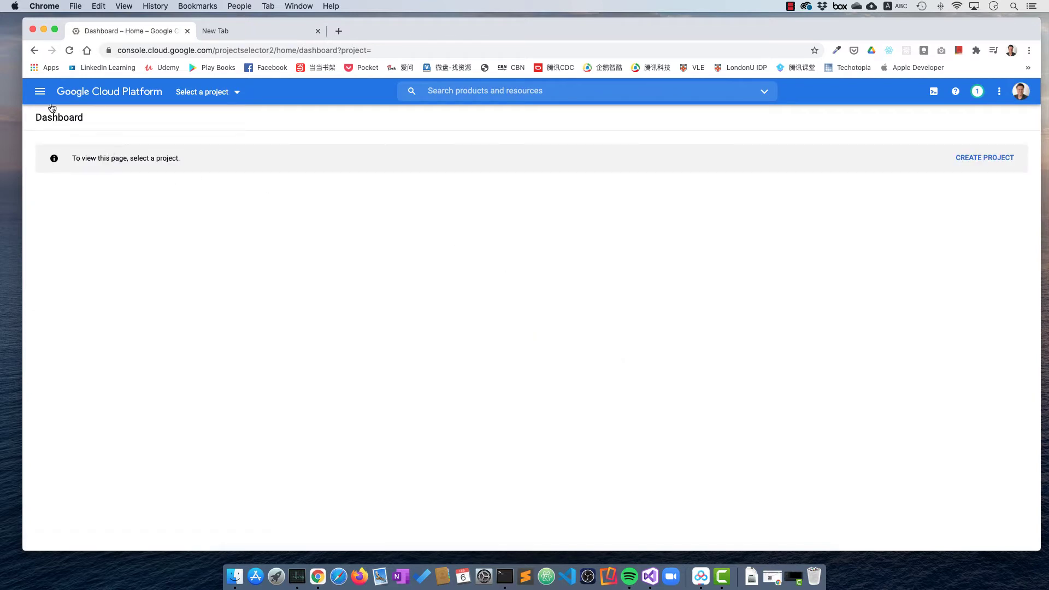
pyautogui.click(40, 96)
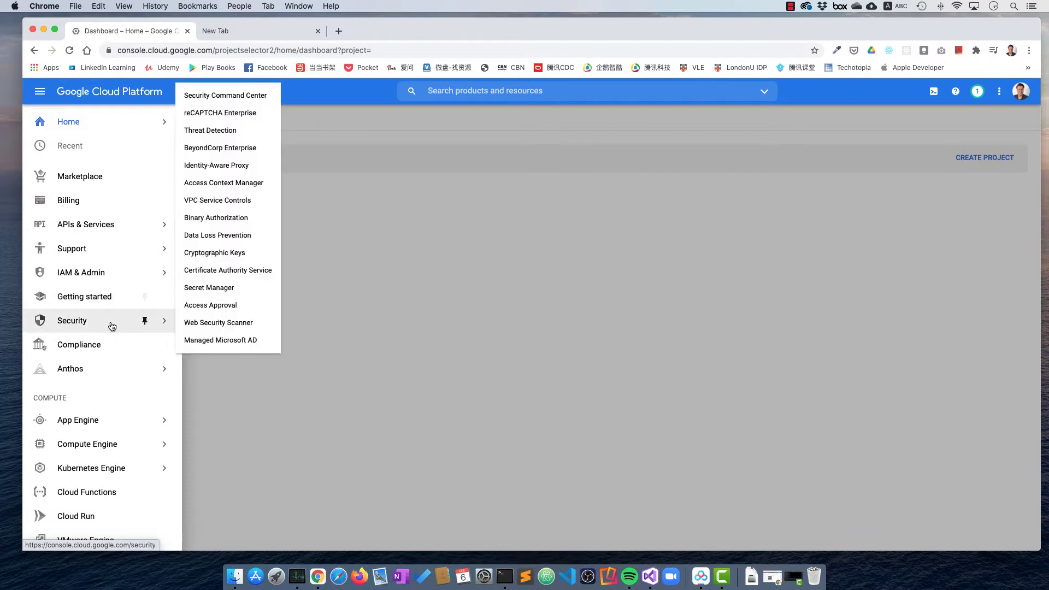
pyautogui.click(87, 203)
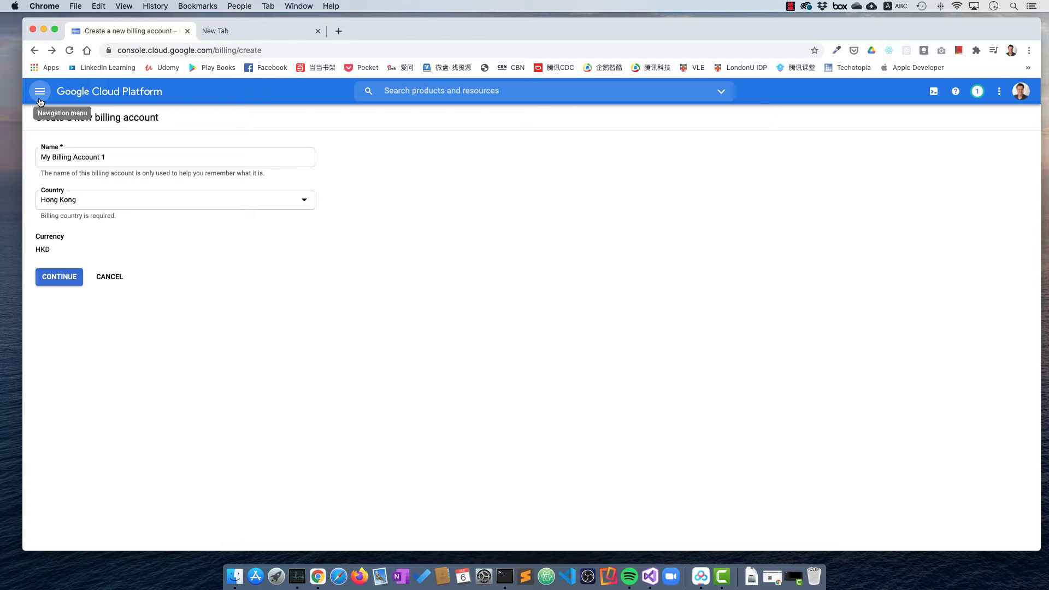
# Return to the Home dashboard from the navigation menu and dismiss the Access Forbidden warning.
pyautogui.click(40, 102)
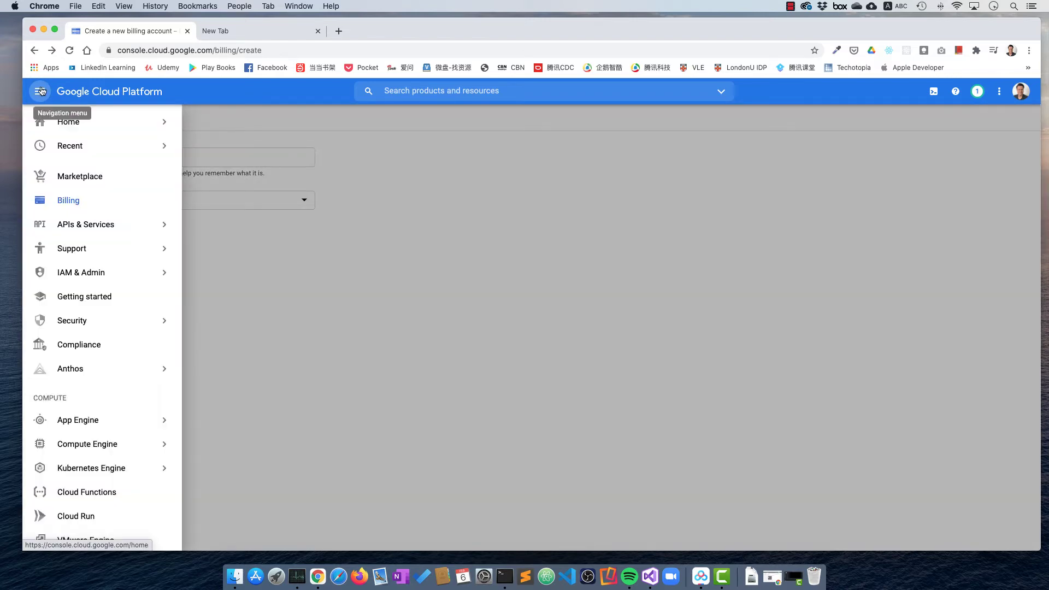
pyautogui.click(39, 94)
pyautogui.click(40, 94)
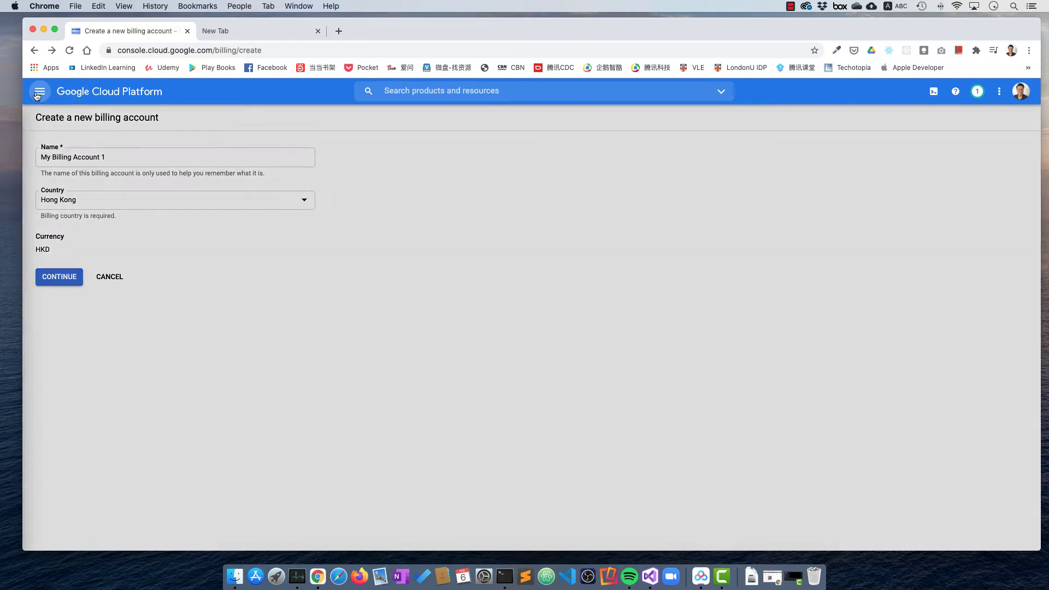
pyautogui.click(84, 132)
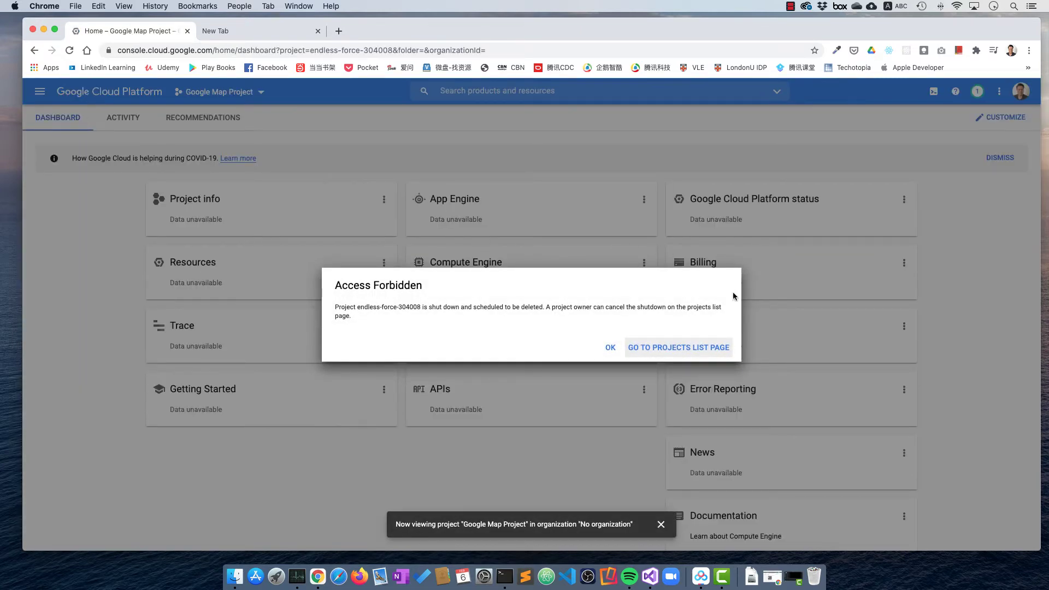
pyautogui.click(609, 348)
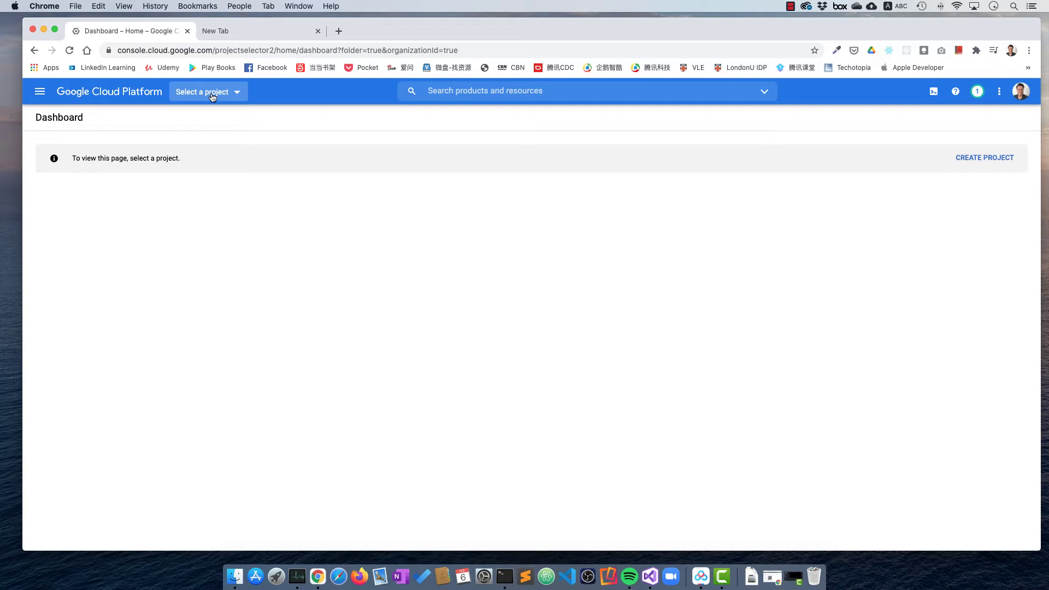
# Create a new project named 'Map Demo' with ID map-demo-304009.
pyautogui.click(213, 96)
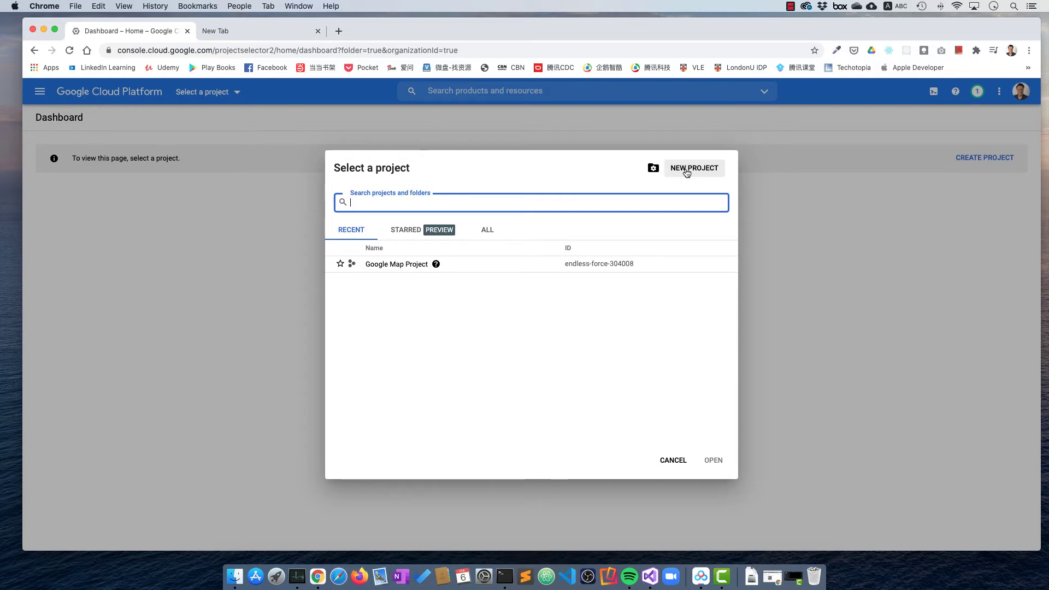
pyautogui.click(686, 169)
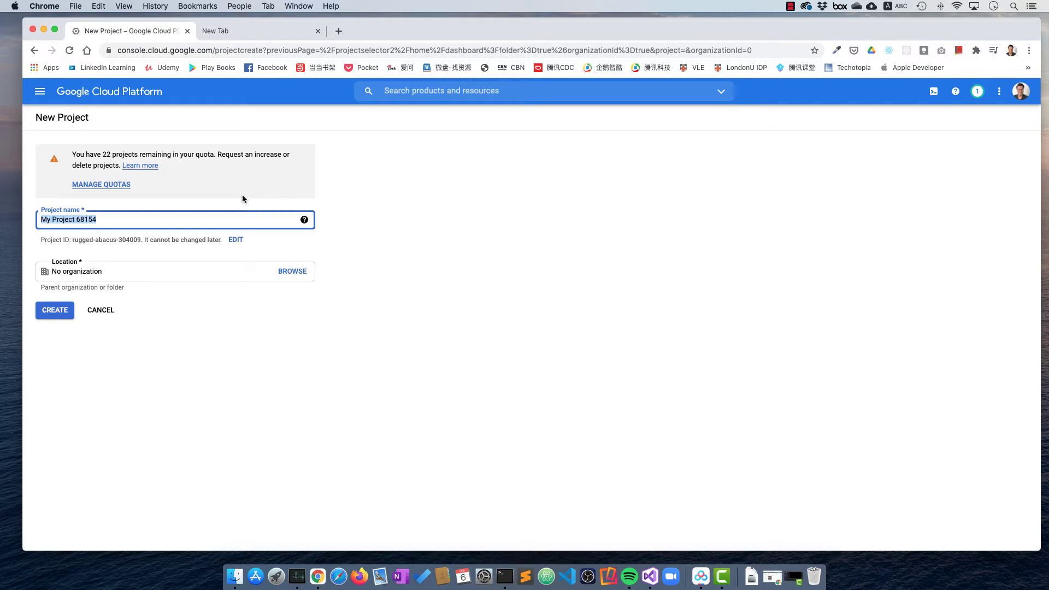
pyautogui.press('BackSpace')
pyautogui.write('Fir')
pyautogui.press('BackSpace')
pyautogui.press('BackSpace')
pyautogui.press('BackSpace')
pyautogui.write('Map Demo')
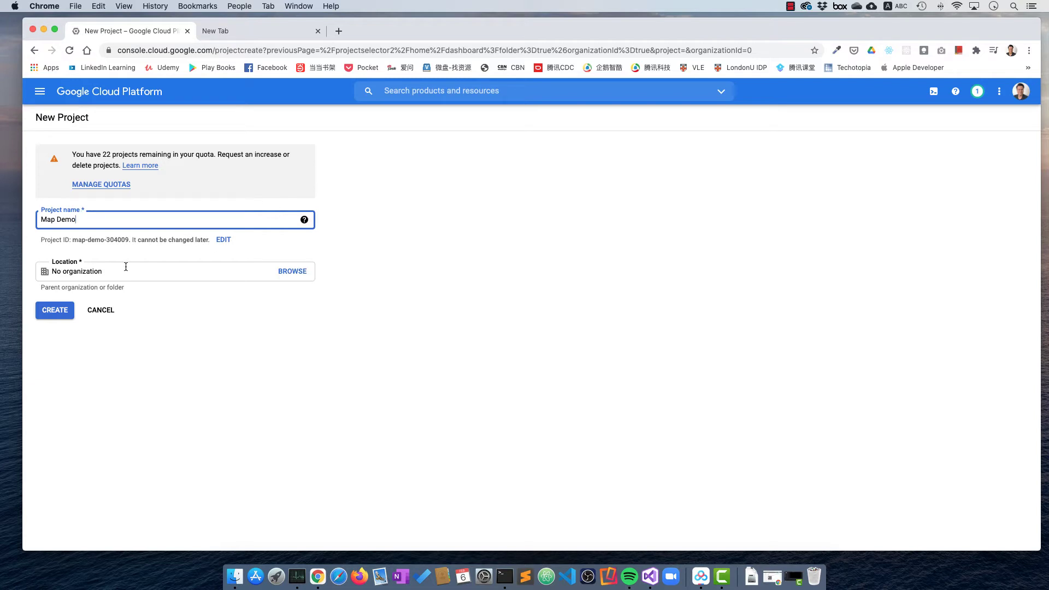
pyautogui.click(60, 311)
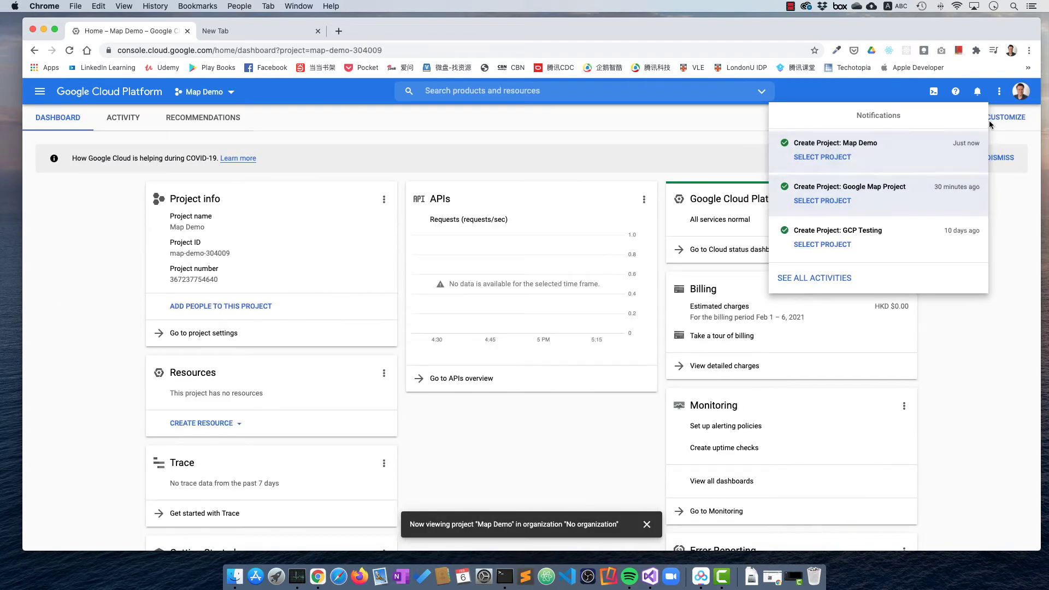
# Close the notifications panel on the new Map Demo dashboard.
pyautogui.click(994, 367)
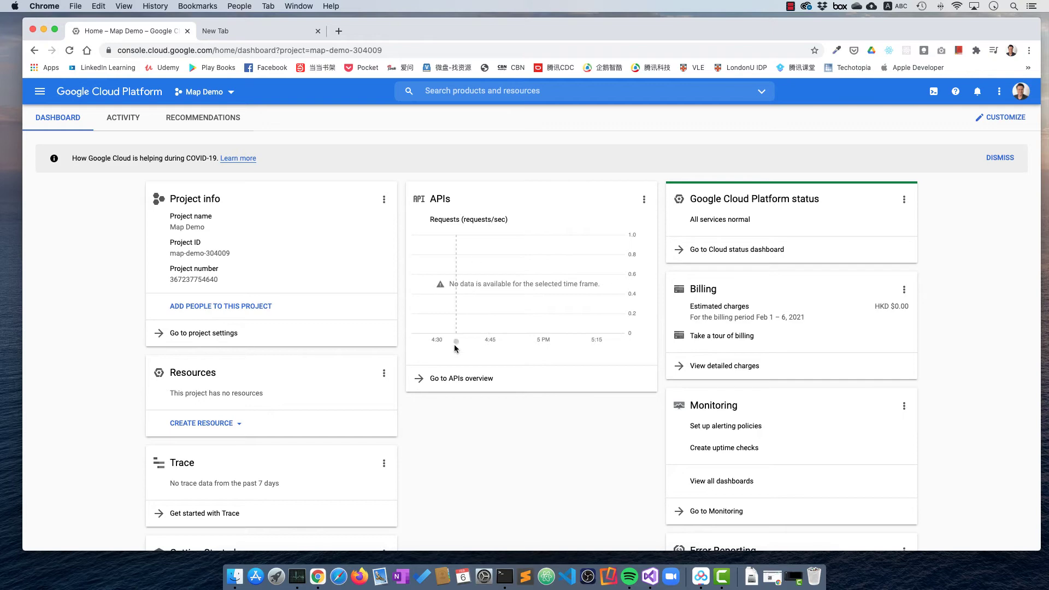
# Open the APIs overview for the Map Demo project.
pyautogui.click(458, 379)
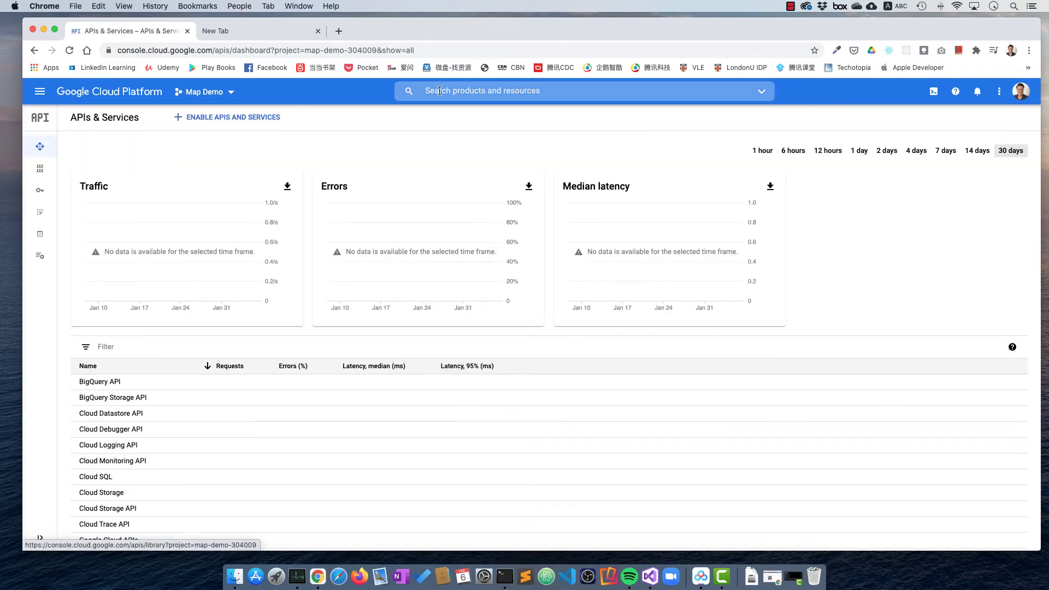
pyautogui.scroll(-3, 475, 433)
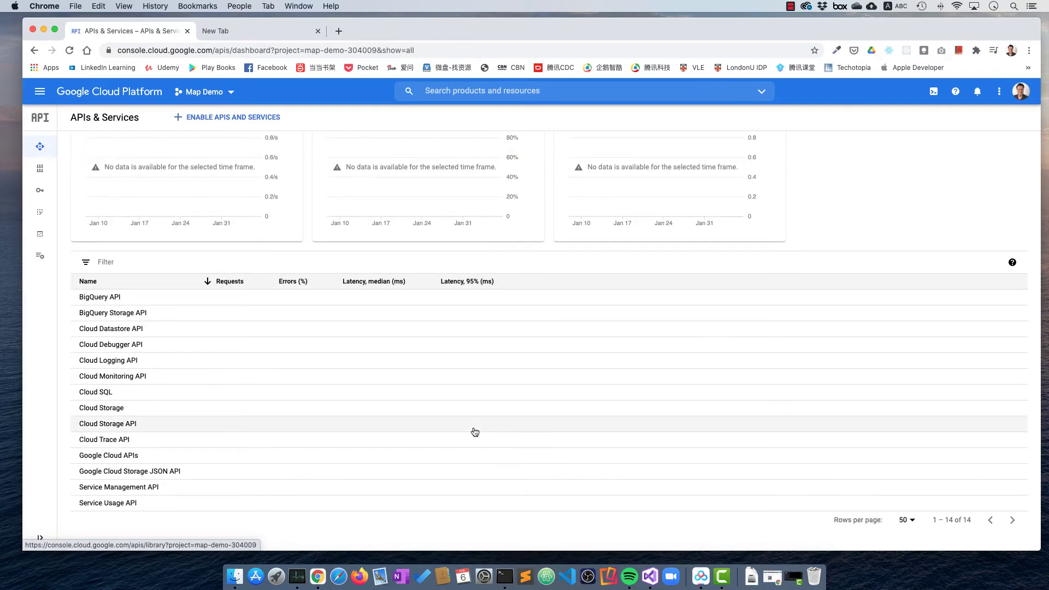
pyautogui.scroll(3, 475, 432)
pyautogui.scroll(-3, 475, 432)
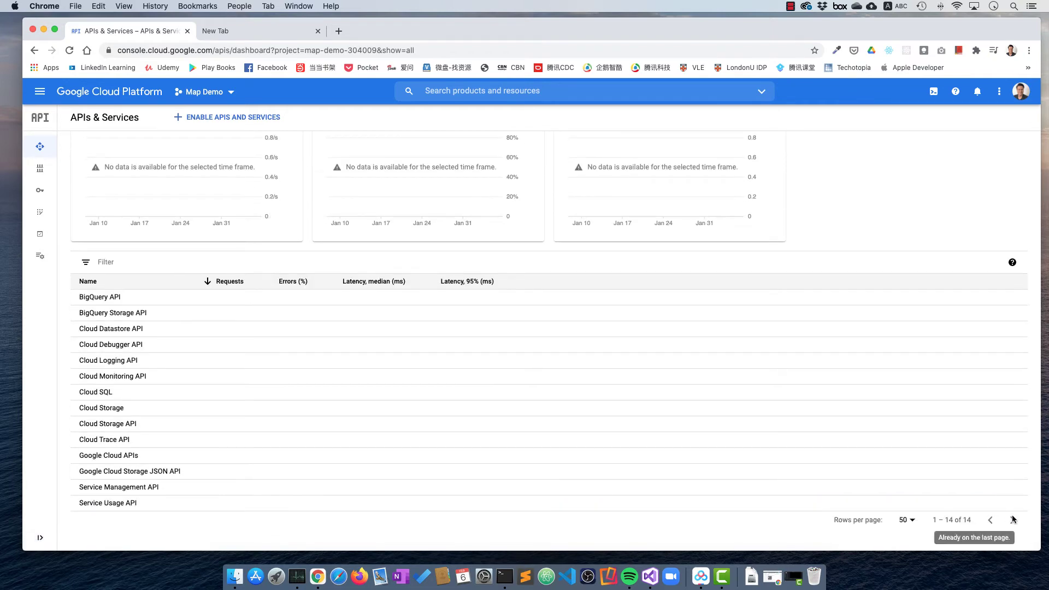
pyautogui.scroll(3, 628, 428)
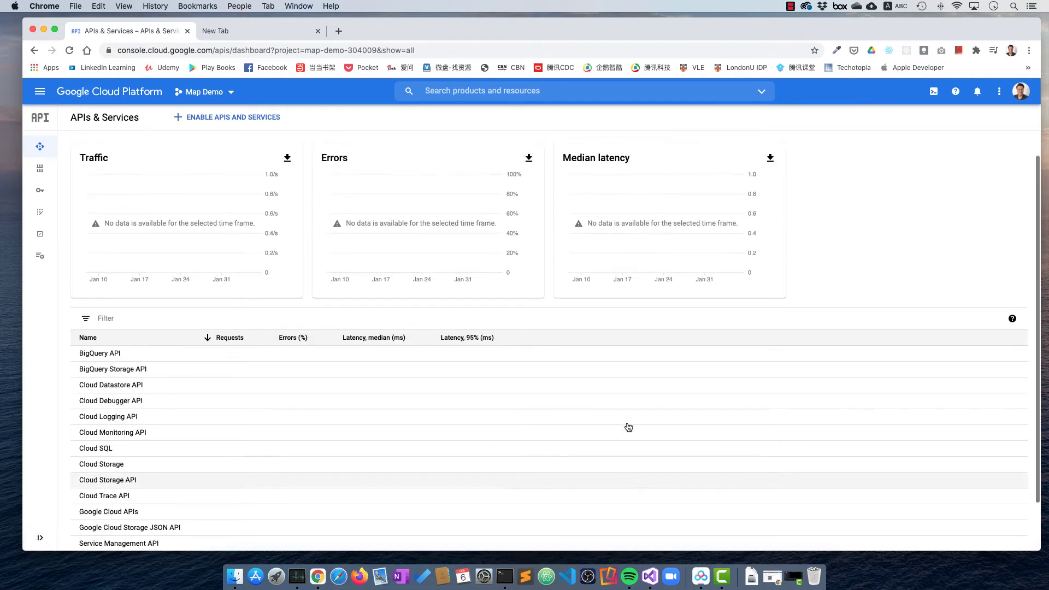
# Search the console for 'google map' and review the results.
pyautogui.click(454, 92)
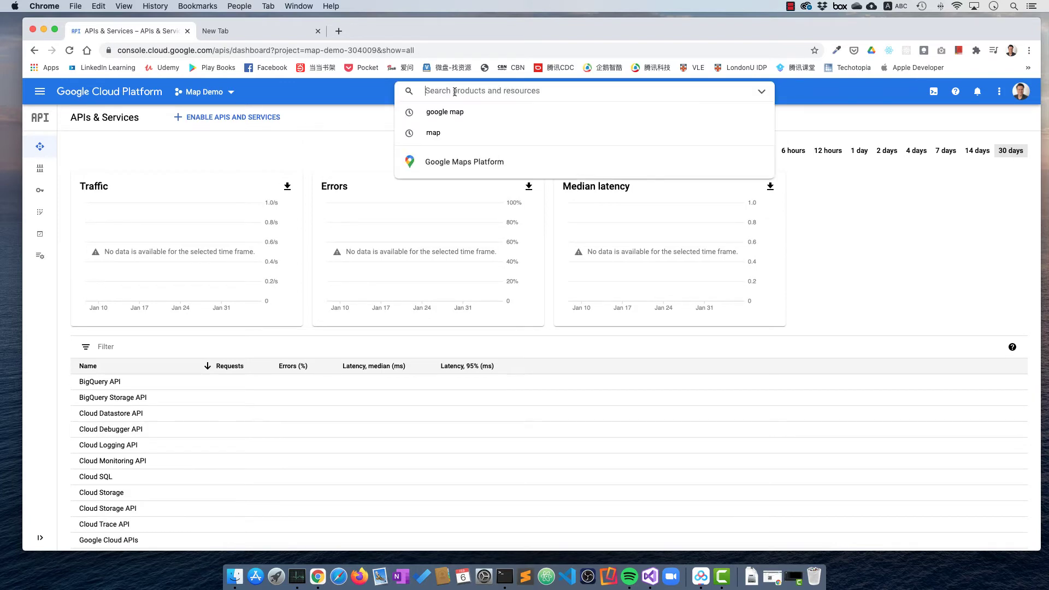
pyautogui.write('googl')
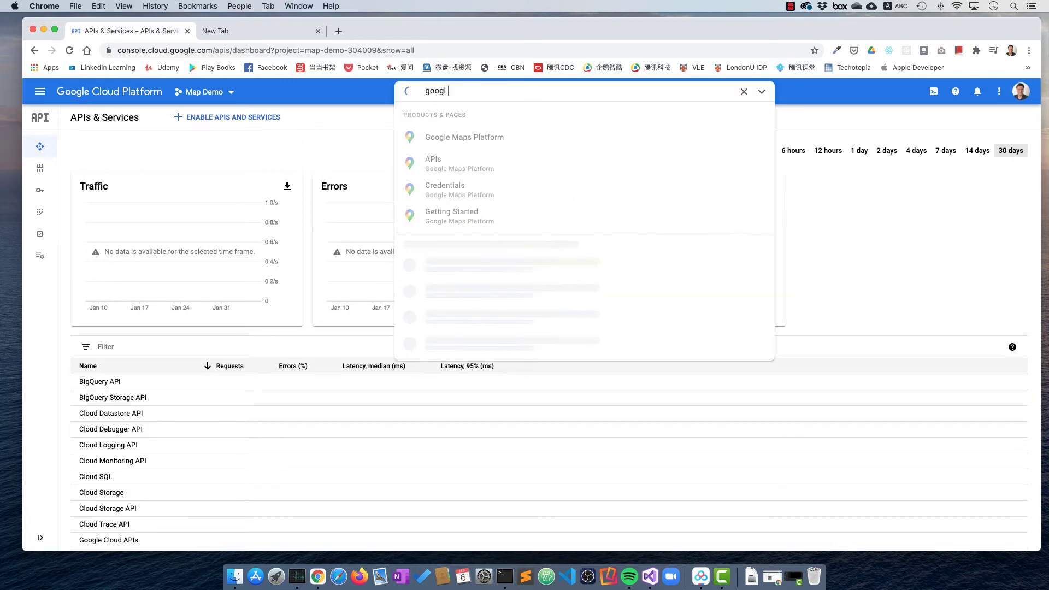
pyautogui.write('e map')
pyautogui.press('Return')
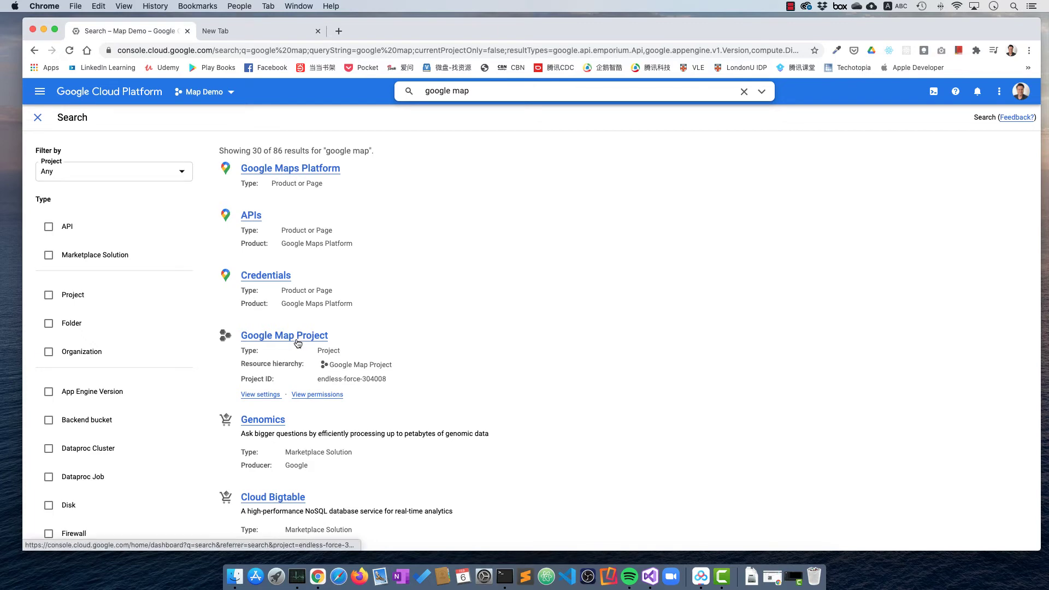
pyautogui.scroll(-5, 532, 398)
pyautogui.scroll(5, 532, 397)
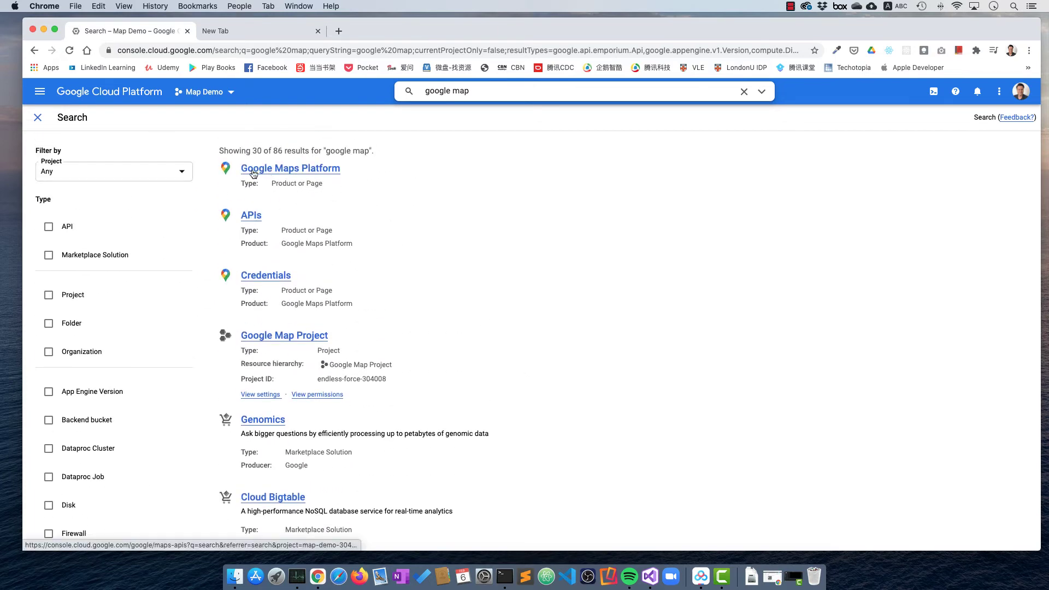
# Open Google Maps Platform, then the Maps SDK for Android page.
pyautogui.click(270, 171)
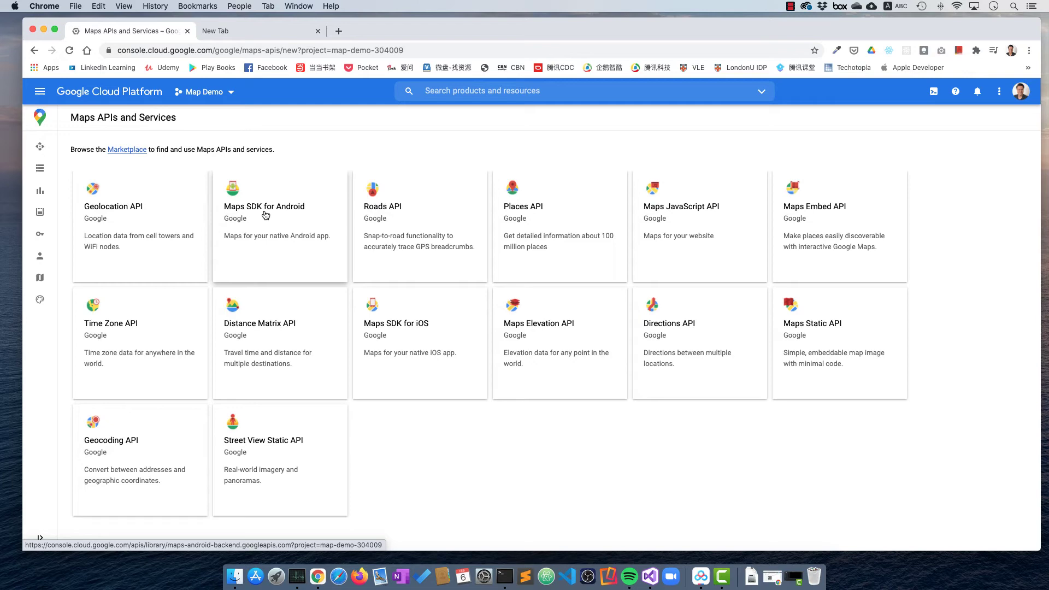
pyautogui.click(265, 215)
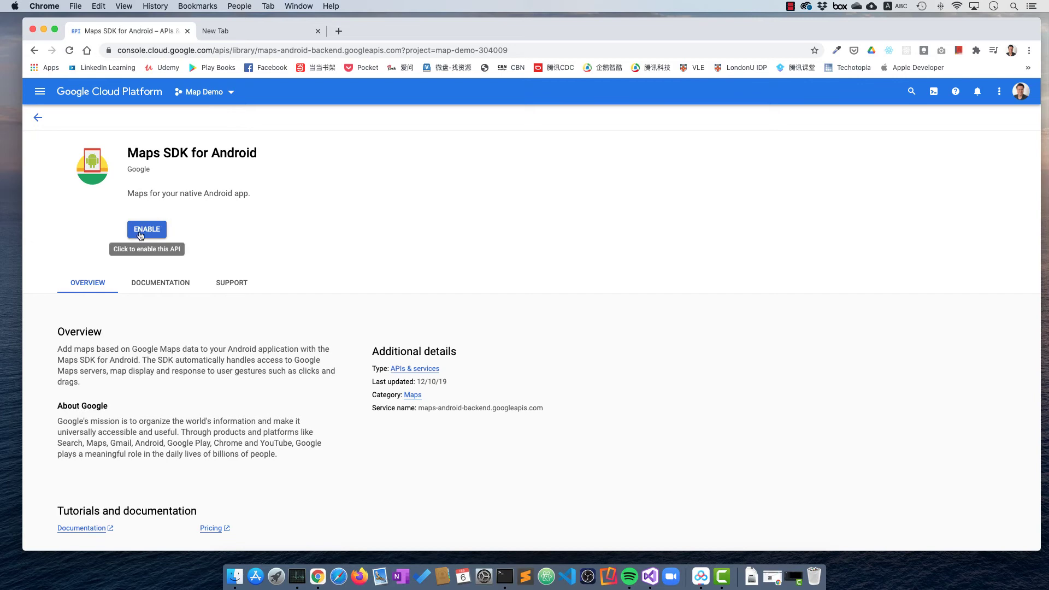
# Enable the Maps SDK for Android API for the Map Demo project.
pyautogui.click(141, 231)
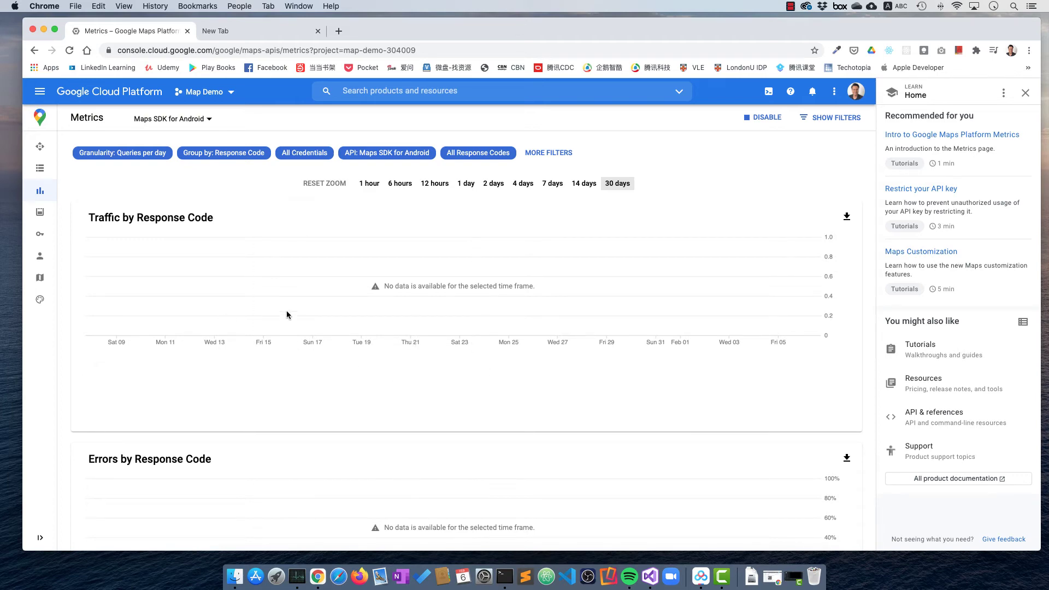
pyautogui.click(43, 91)
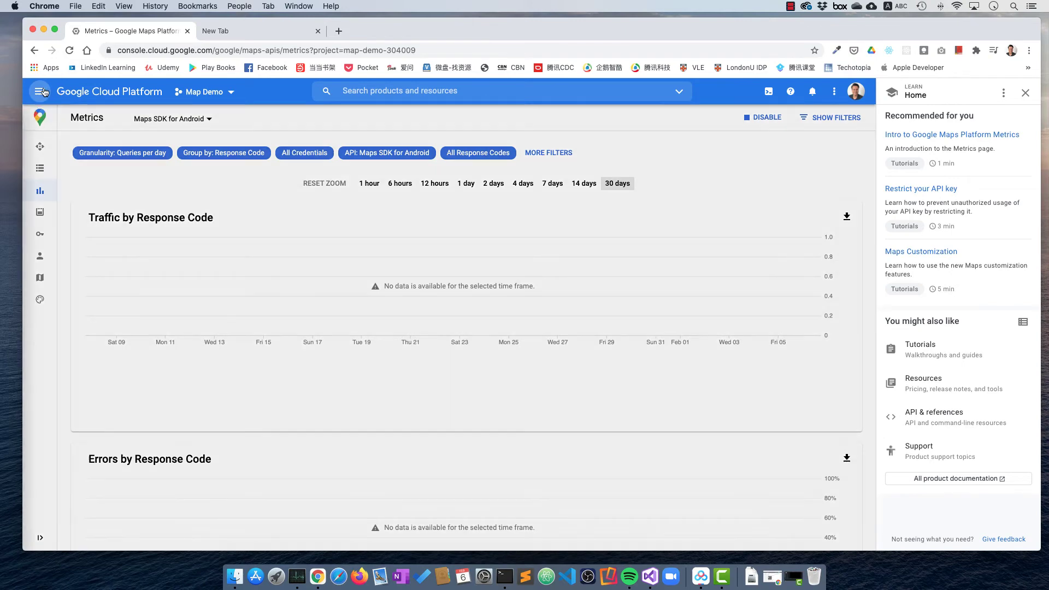
pyautogui.click(219, 97)
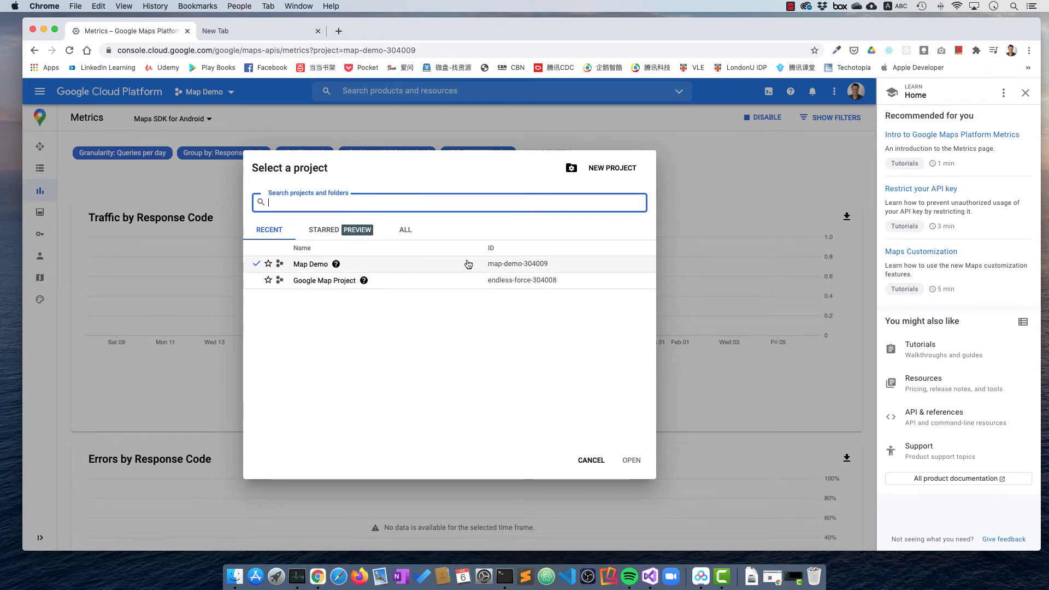
pyautogui.click(305, 264)
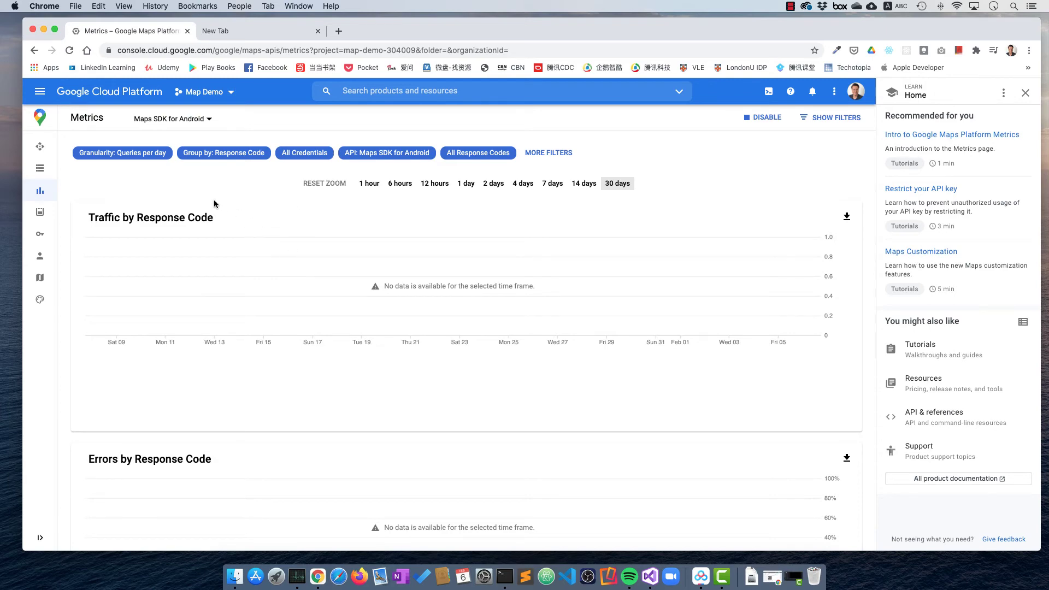
pyautogui.moveTo(39, 236)
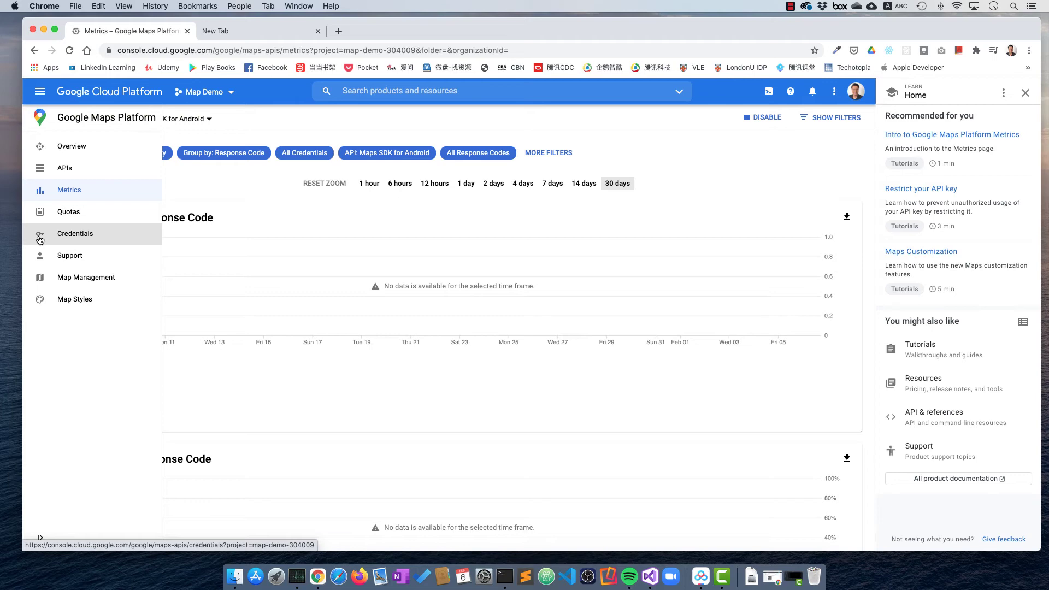
# Open Credentials from the Google Maps Platform side menu.
pyautogui.click(84, 232)
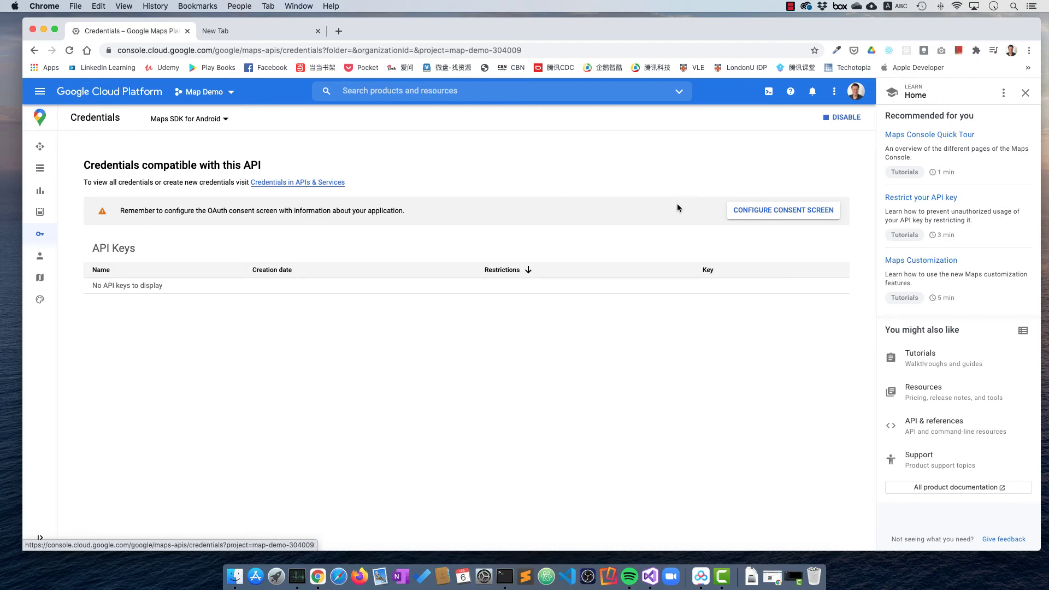
# Create an External OAuth consent screen named 'Google Map Demo App' with the account's support email.
pyautogui.click(783, 211)
pyautogui.click(75, 253)
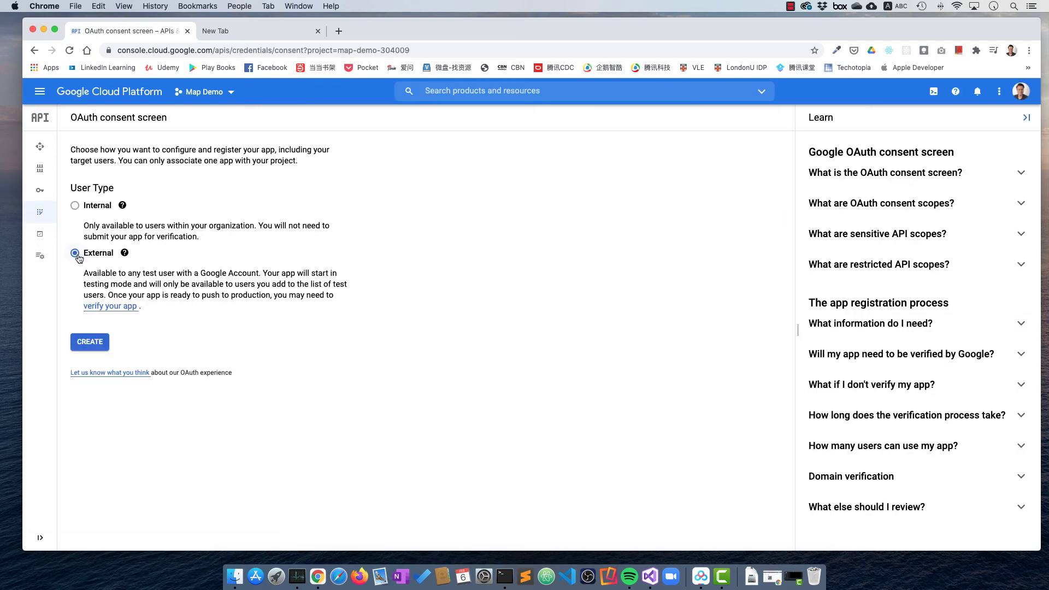
pyautogui.click(91, 350)
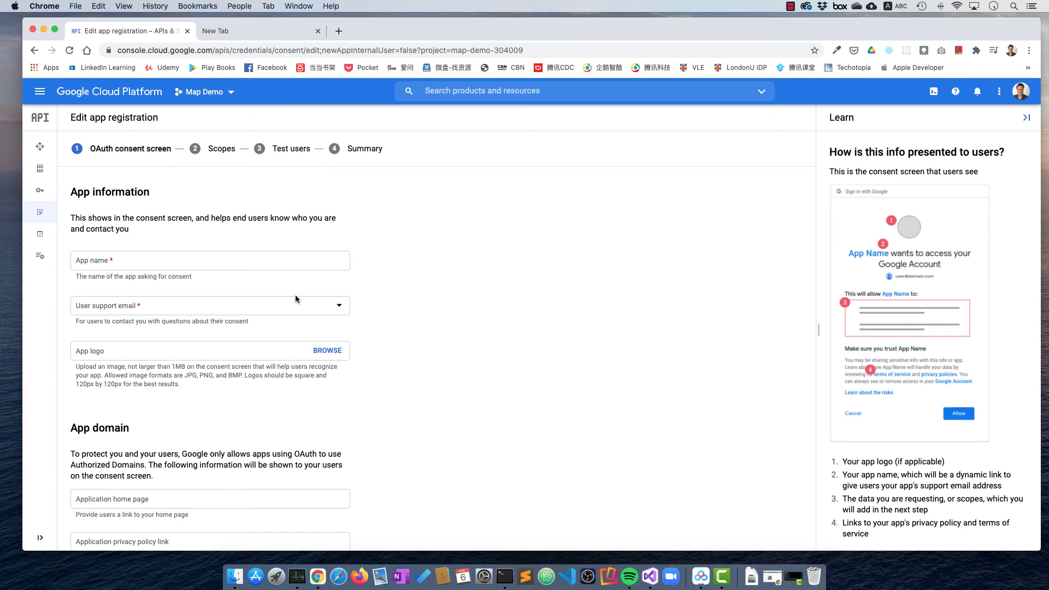
pyautogui.click(162, 261)
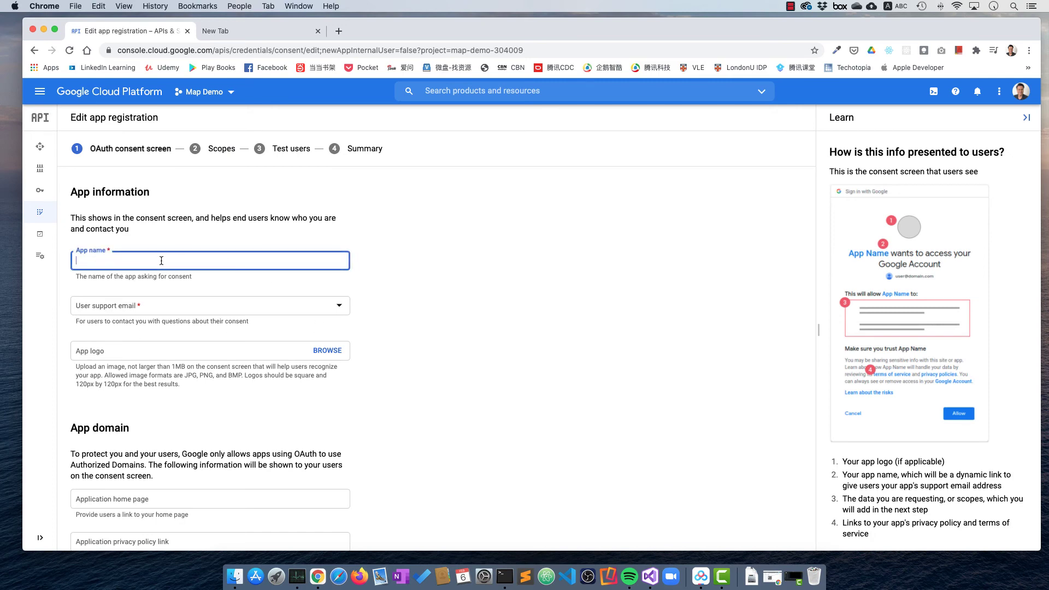
pyautogui.write('Google Map Demo App')
pyautogui.click(185, 304)
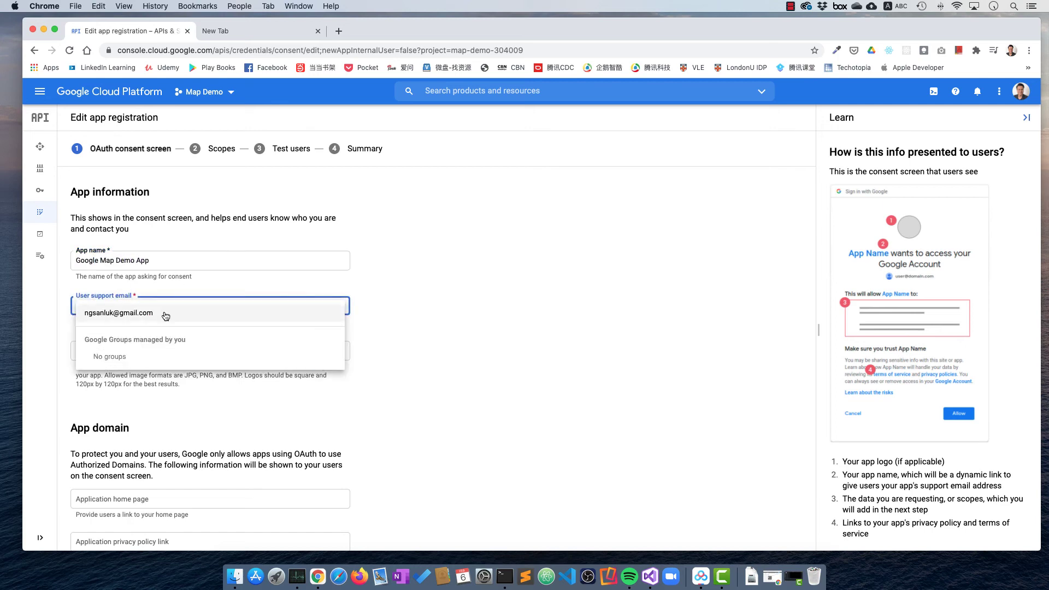
pyautogui.click(161, 313)
# Add the developer contact email address and save the app information.
pyautogui.scroll(-1, 418, 329)
pyautogui.scroll(-5, 418, 330)
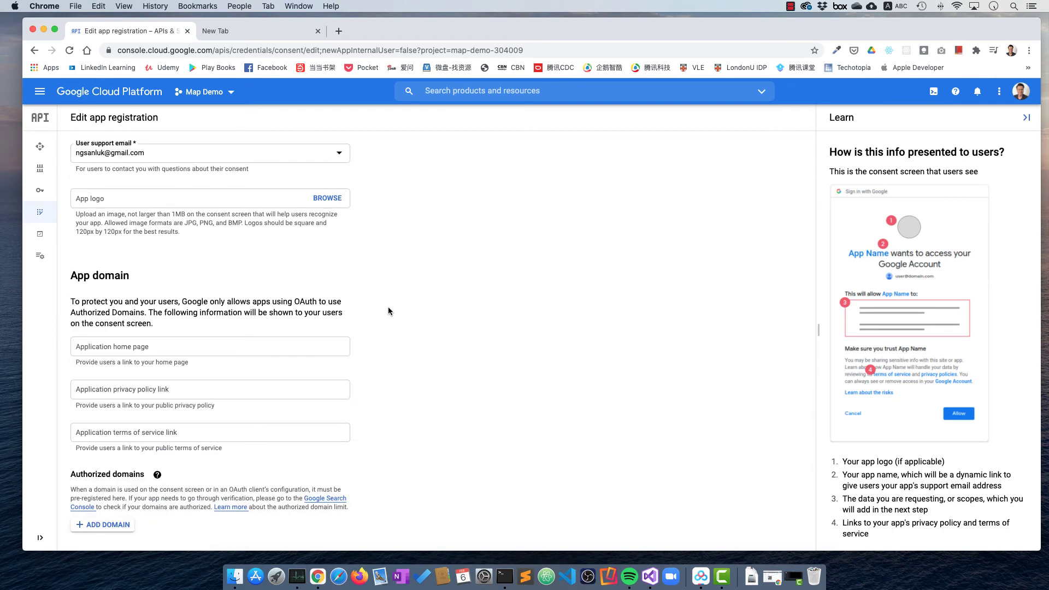
pyautogui.scroll(-4, 389, 311)
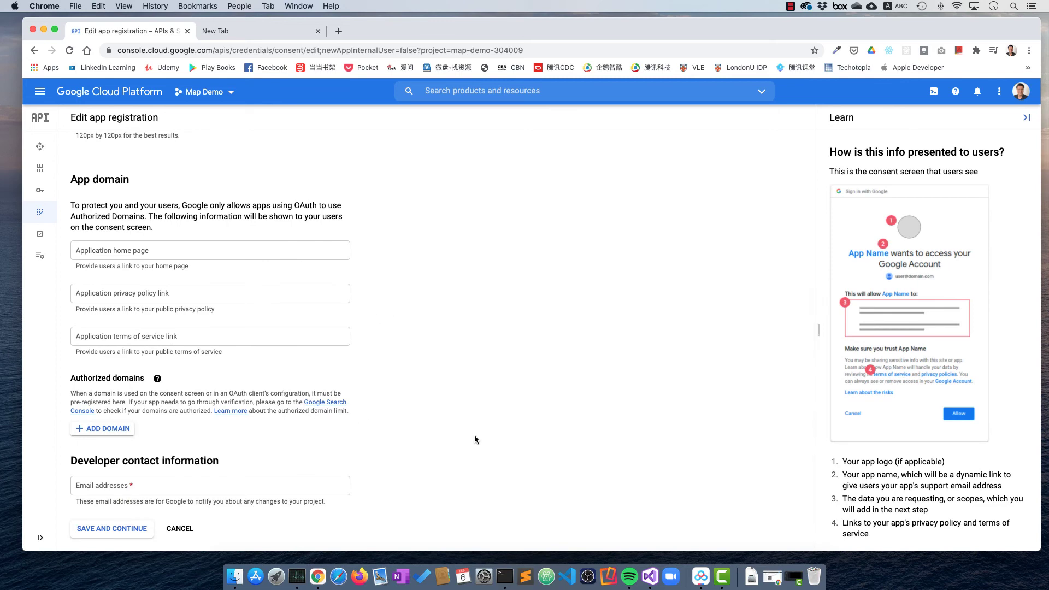
pyautogui.click(113, 529)
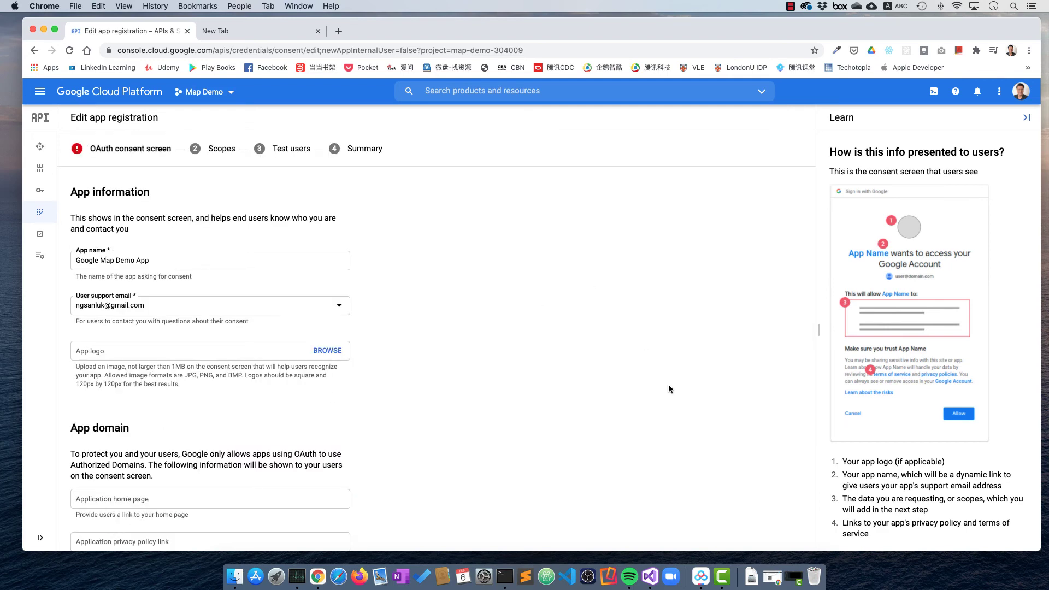
pyautogui.scroll(-5, 668, 388)
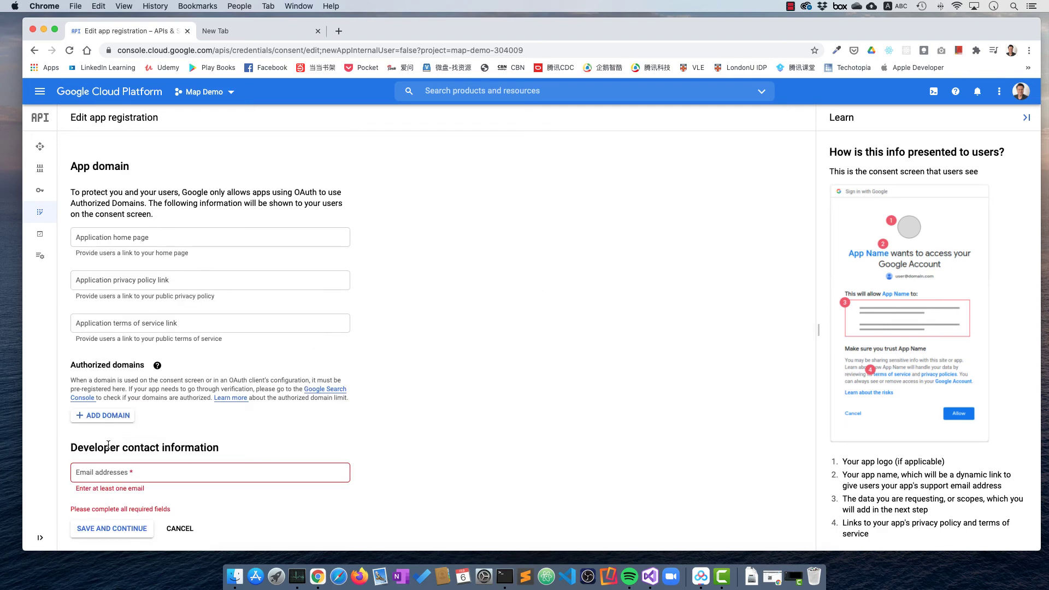
pyautogui.click(89, 476)
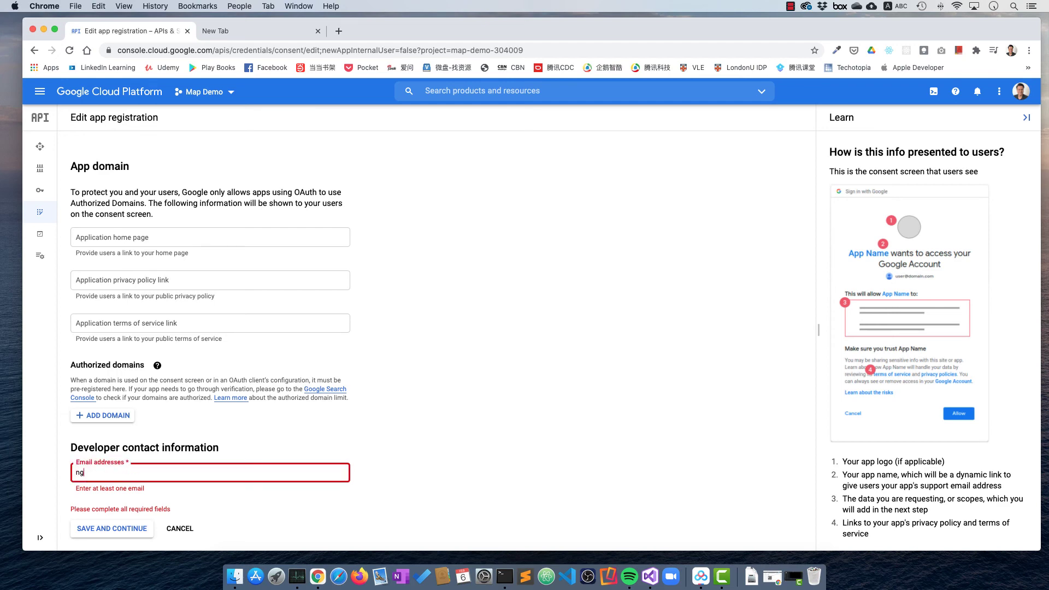
pyautogui.click(91, 531)
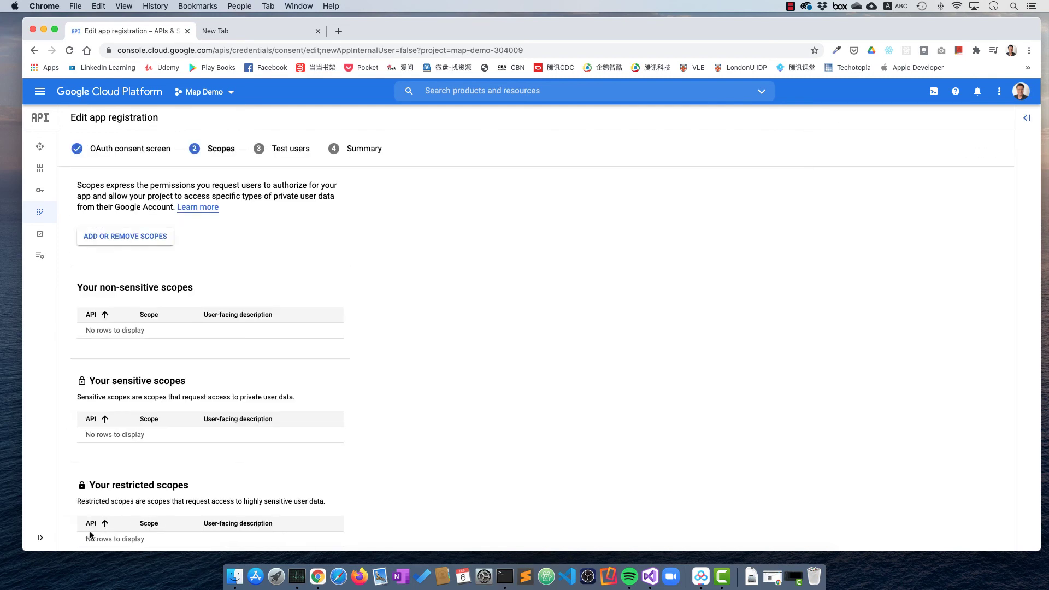
# Save the Scopes step with no scopes added, then go to the APIs & Services Credentials page.
pyautogui.scroll(-1, 466, 441)
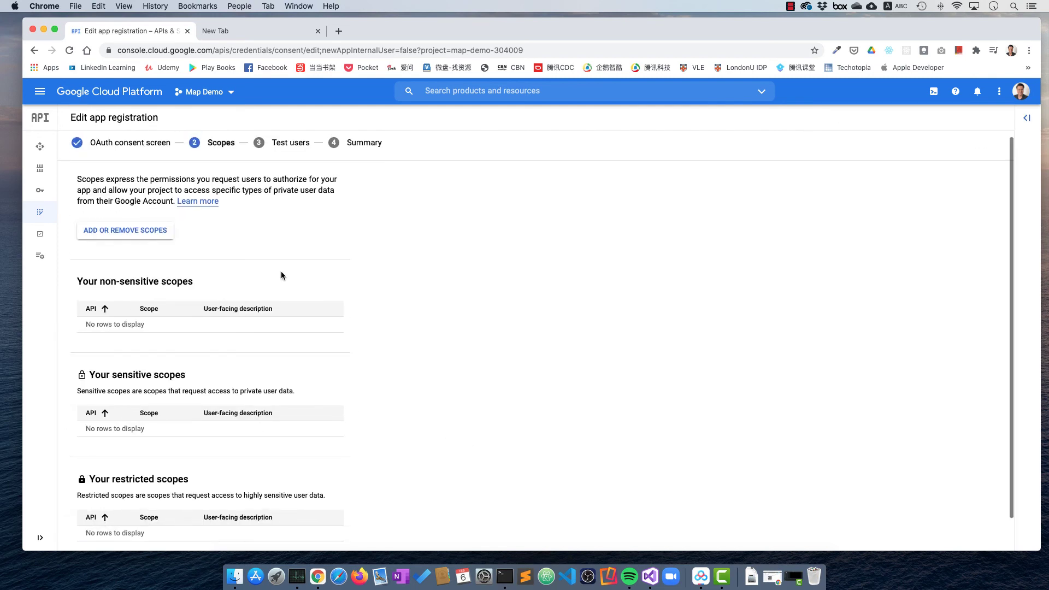
pyautogui.scroll(-3, 377, 315)
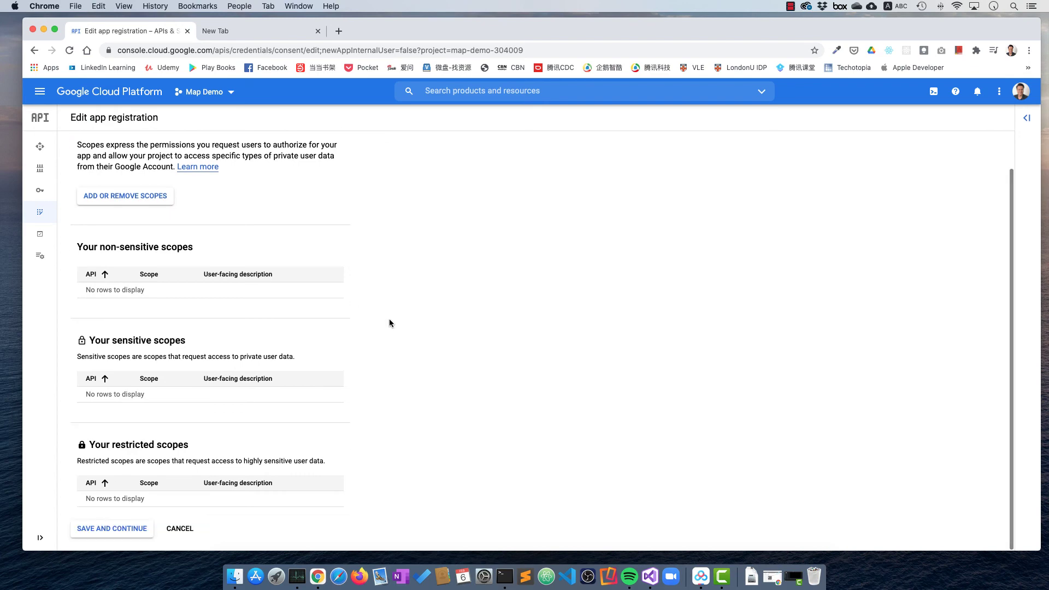
pyautogui.click(124, 528)
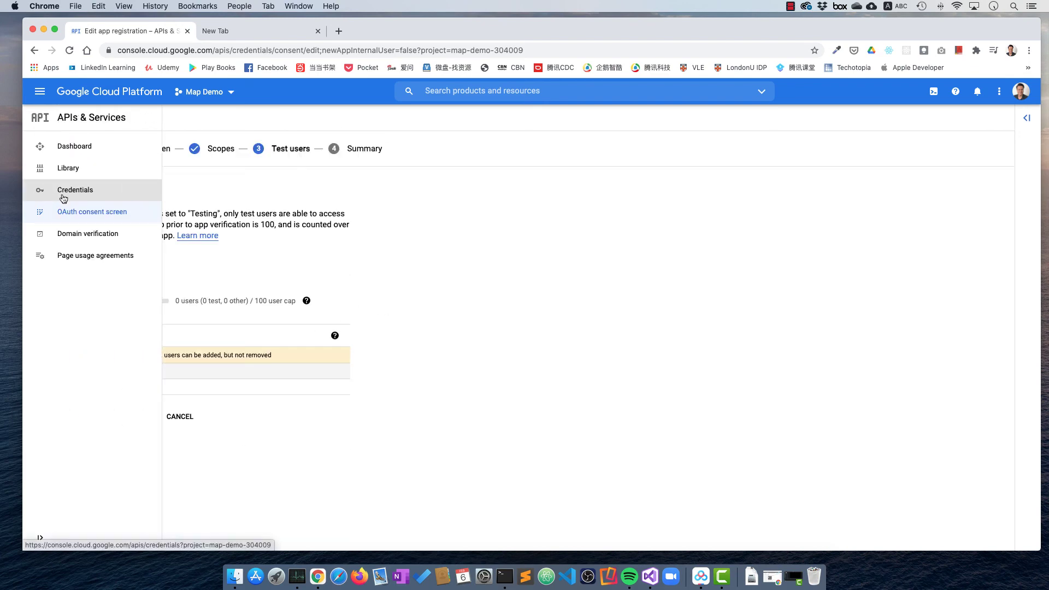
pyautogui.click(62, 198)
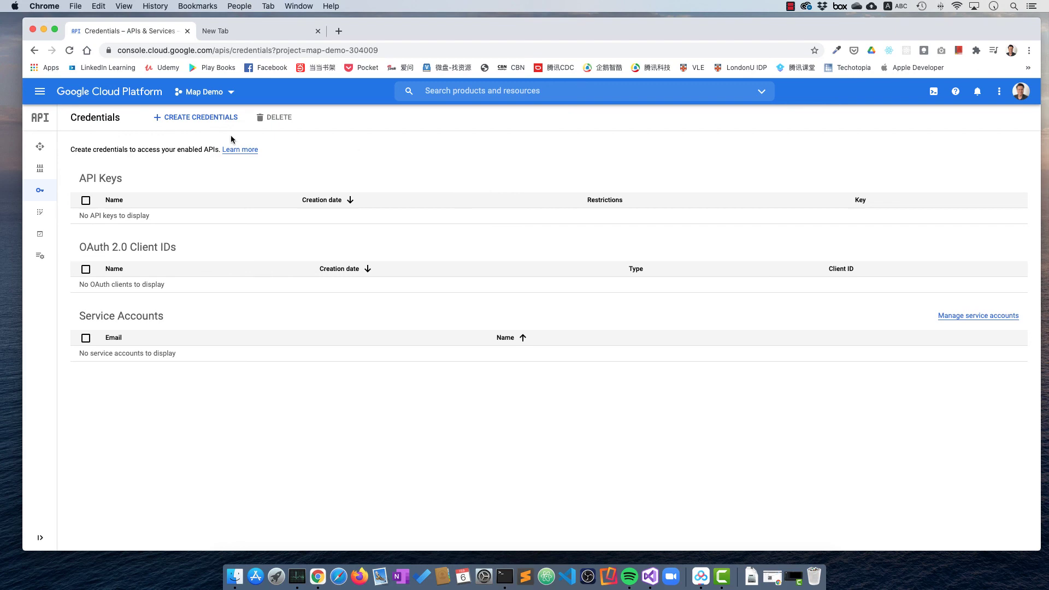
# Create an unrestricted API key through Create credentials, close its notice, and copy the key.
pyautogui.click(192, 117)
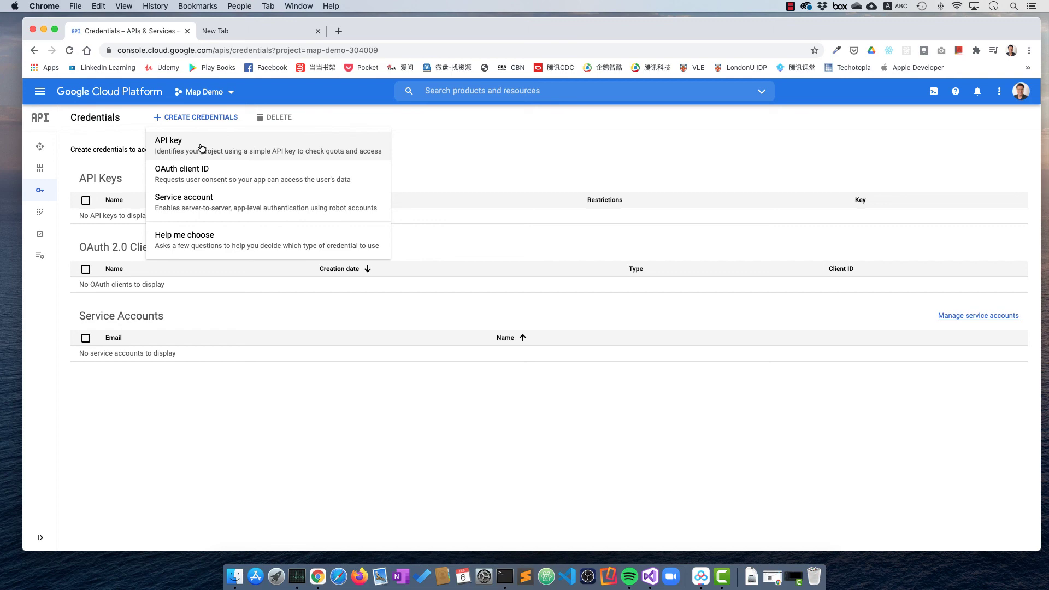
pyautogui.click(202, 148)
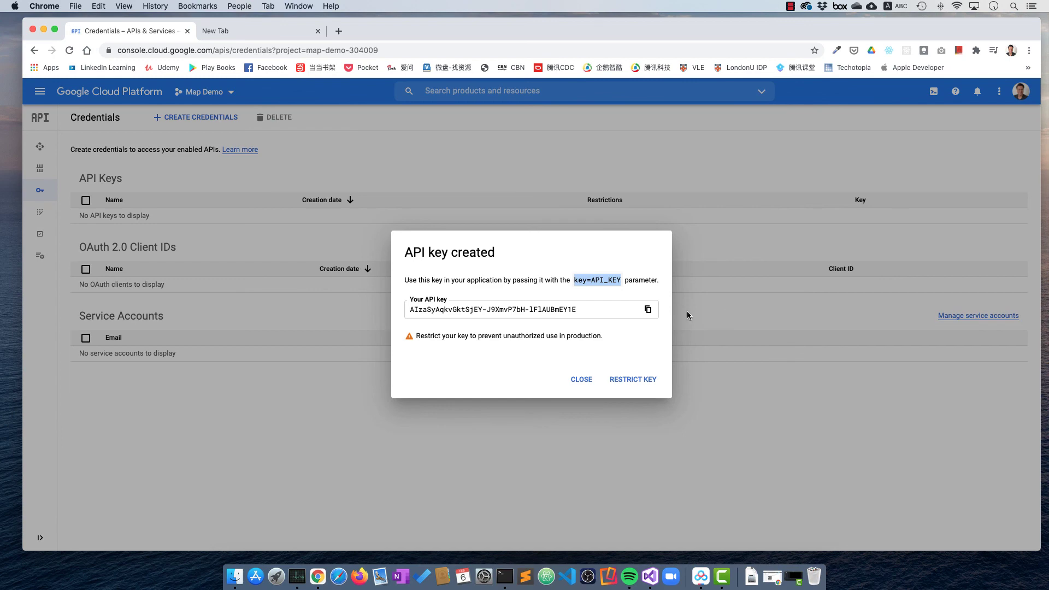
pyautogui.click(574, 384)
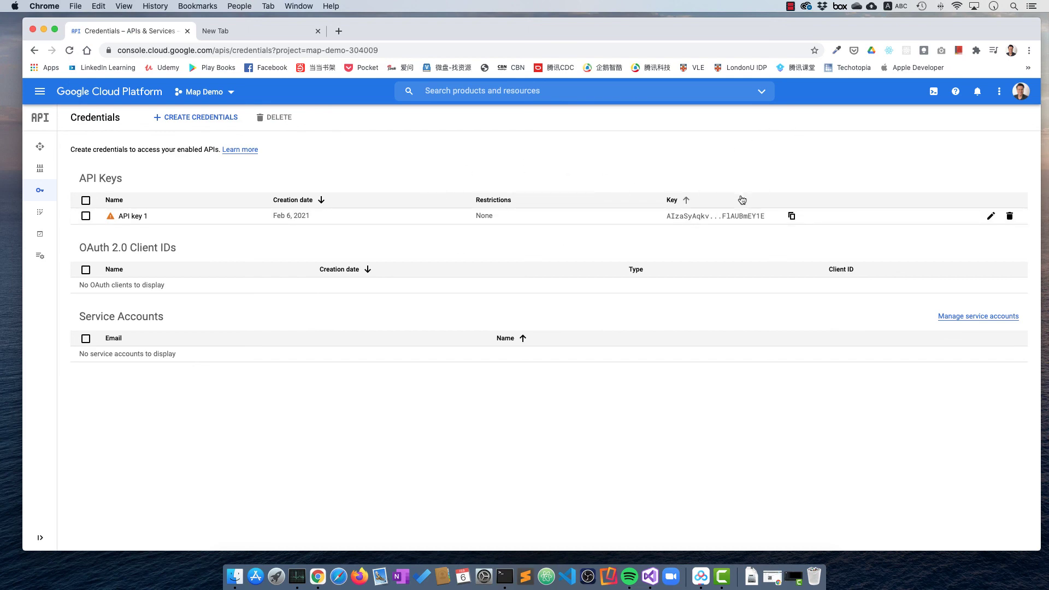
pyautogui.click(791, 217)
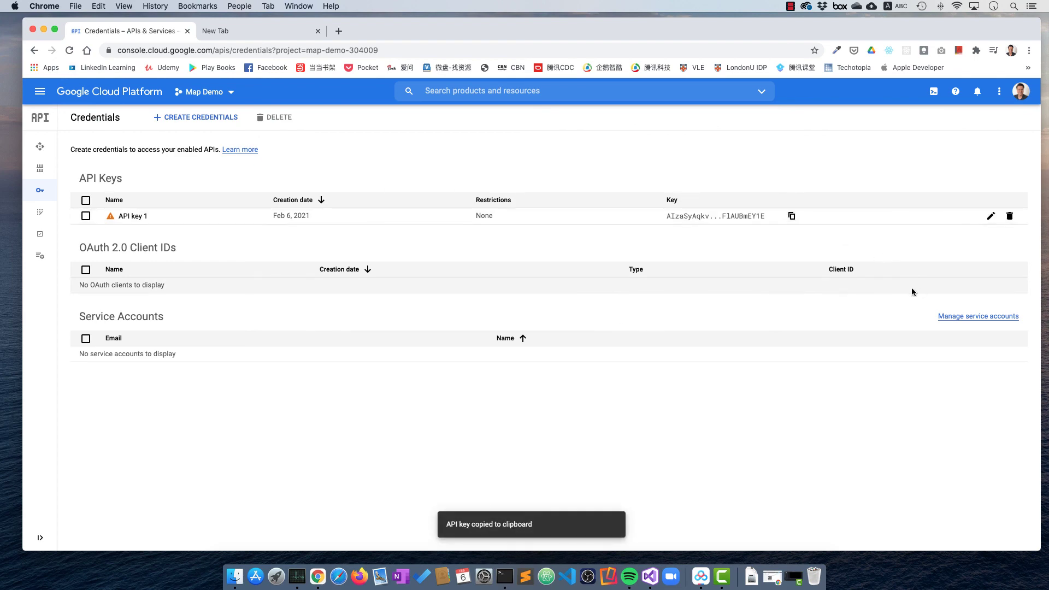